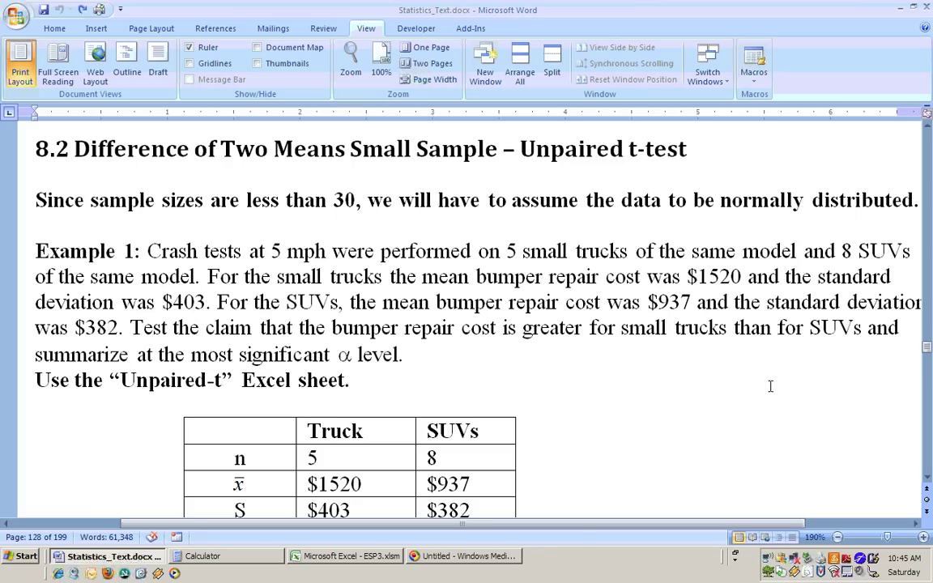
- Scroll the Word example to show Ho: μ1 ≤ μ2 and Ha: μ1 > μ2 (Claim), then go to Excel
left_click(928, 479)
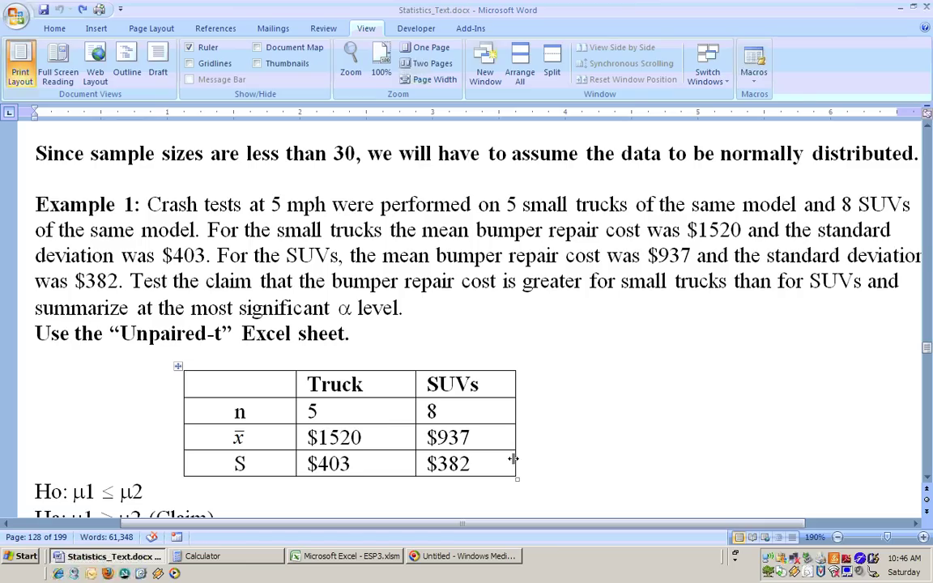
left_click(927, 479)
left_click(927, 479)
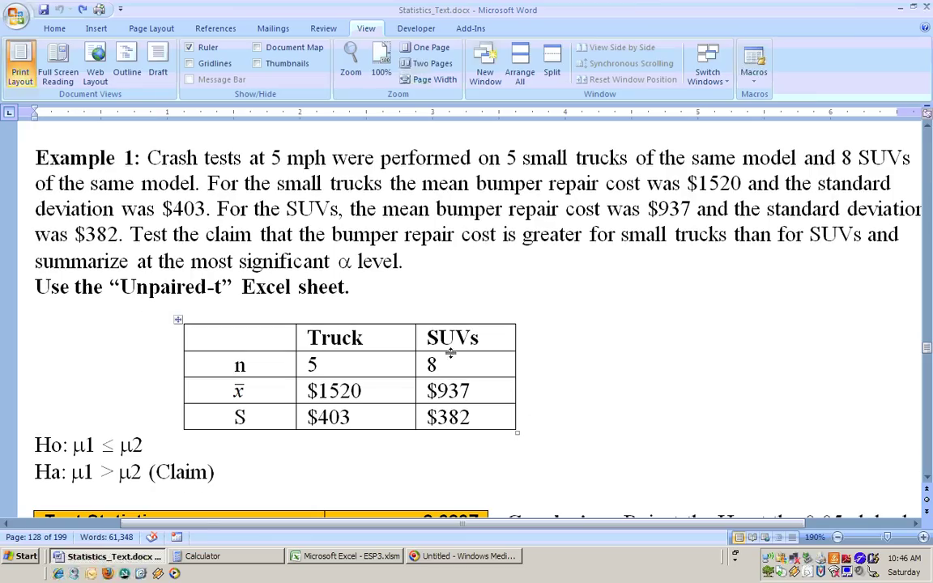
left_click(354, 564)
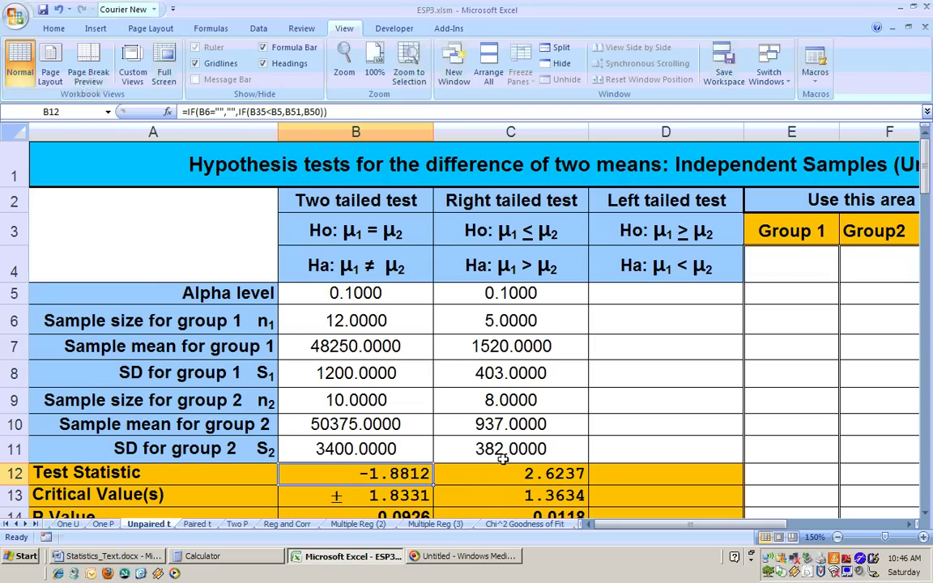
left_click(522, 293)
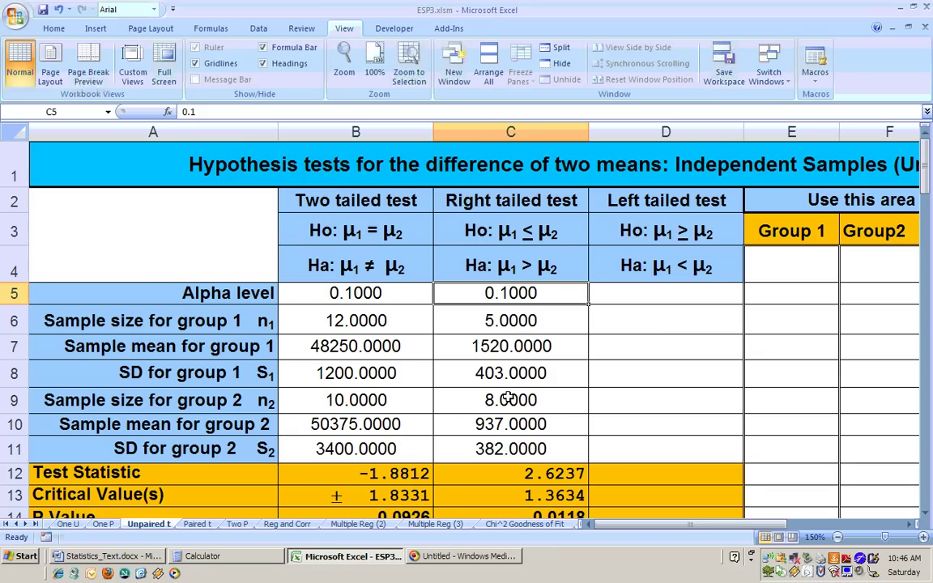
left_click(503, 347)
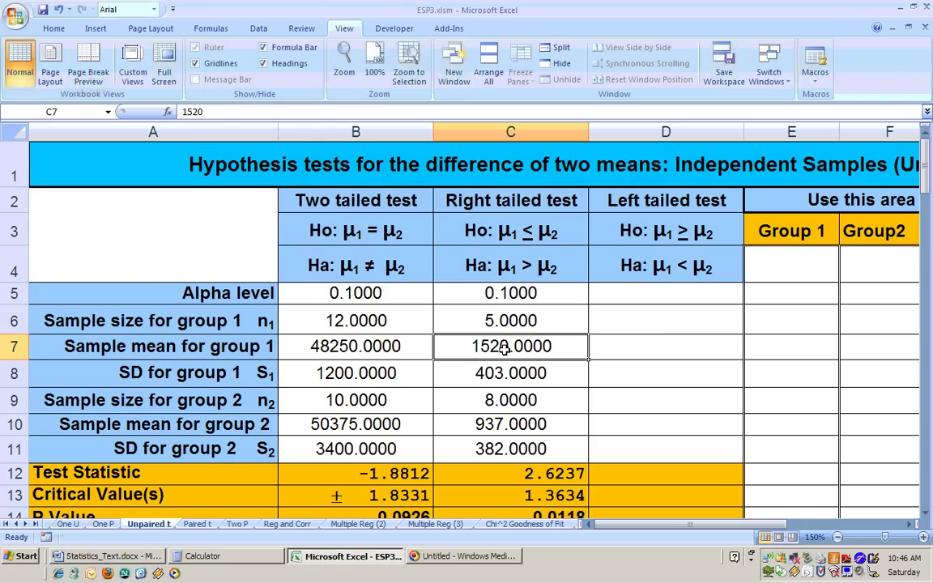
left_click(508, 423)
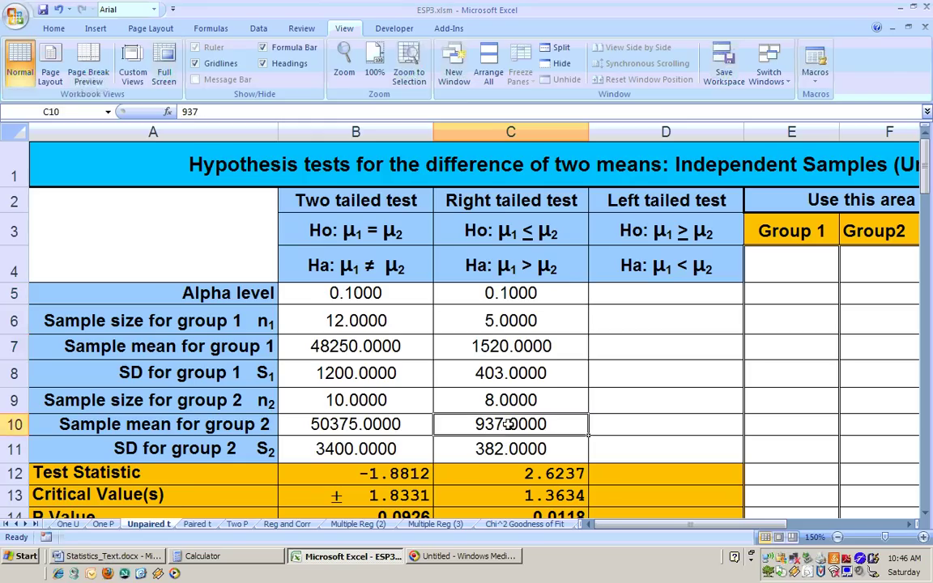
left_click(529, 343)
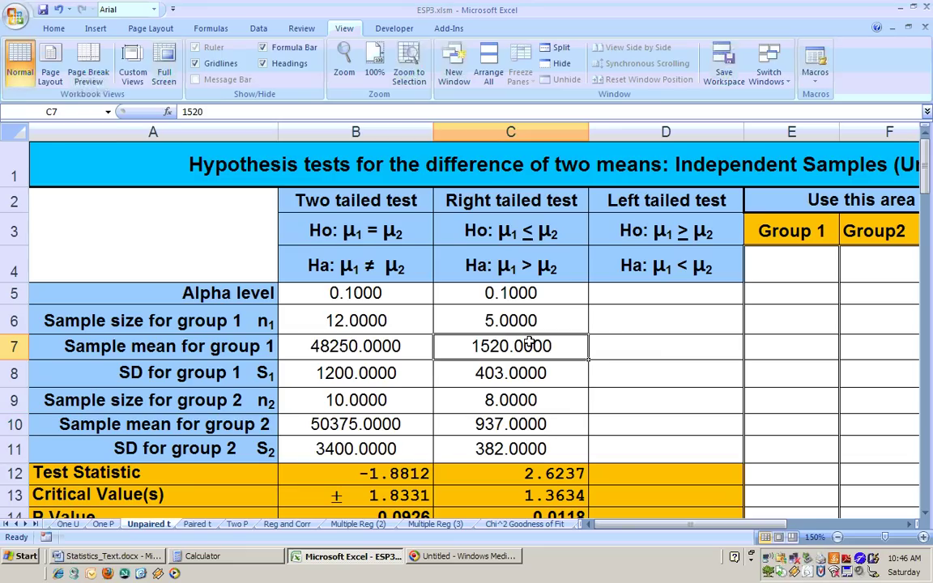
left_click(520, 425)
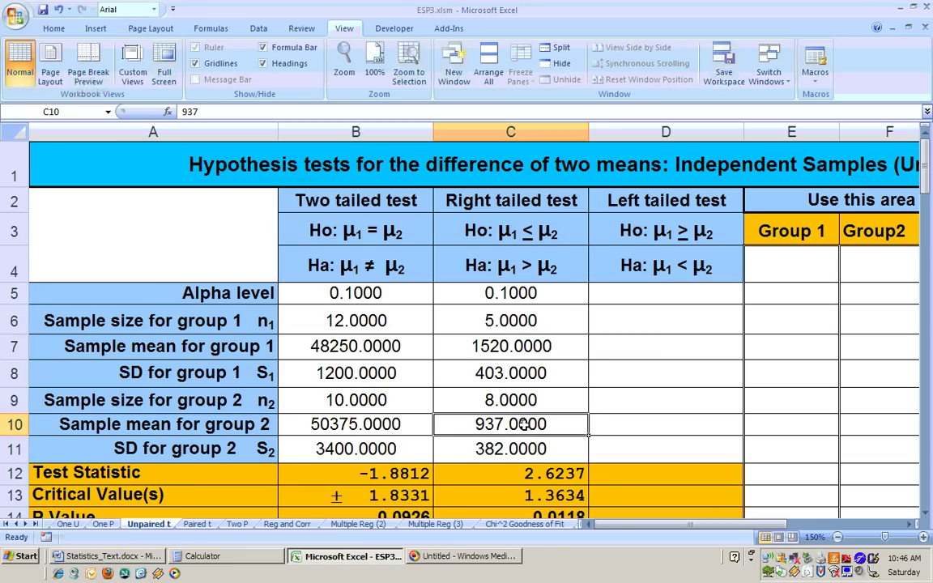
left_click(531, 346)
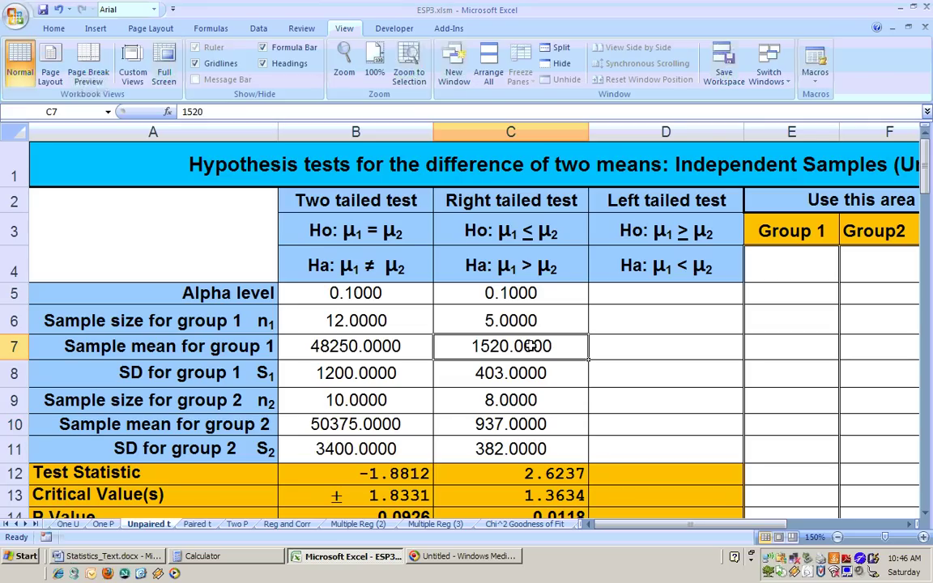
left_click(499, 423)
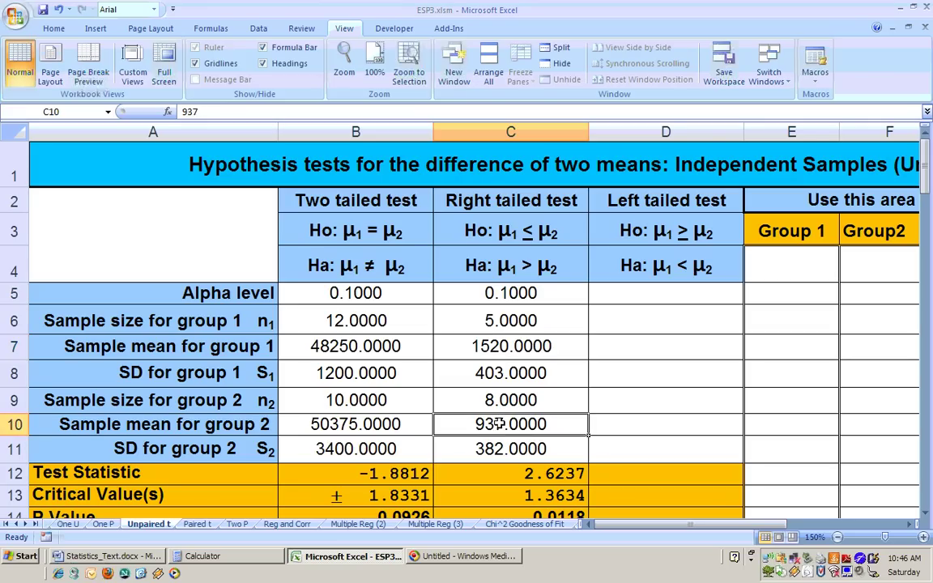
left_click(926, 513)
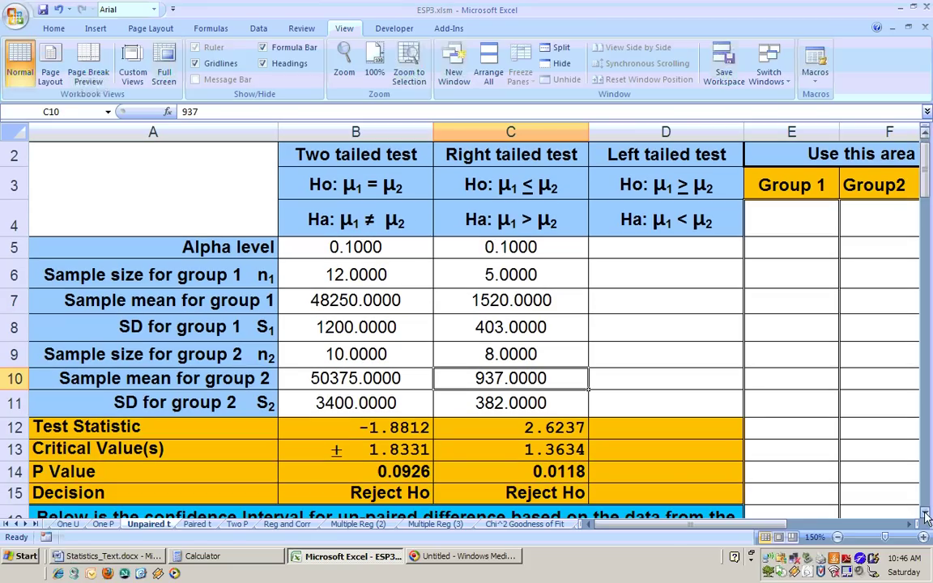
left_click(551, 471)
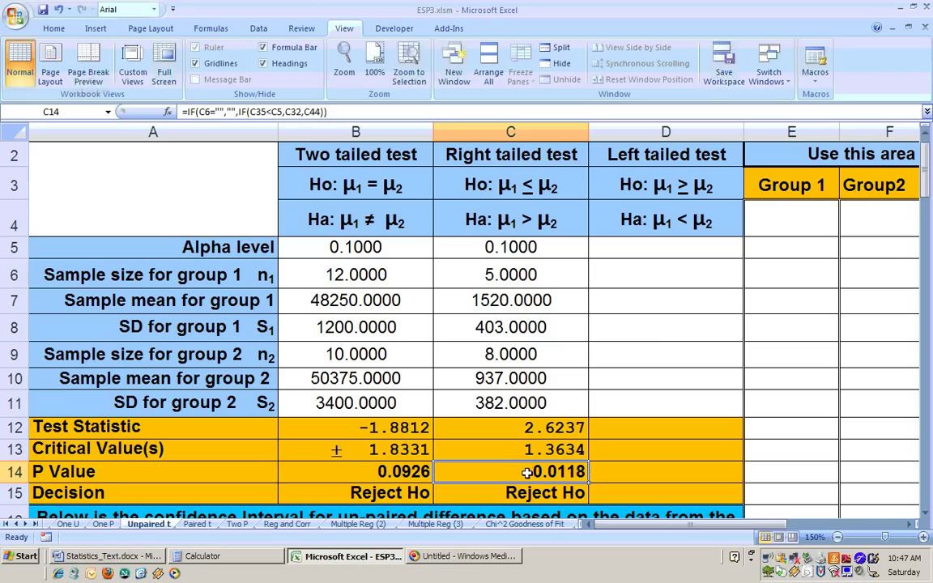
- Try alpha levels 0.05 and 0.01 in C5, then set it back to 0.05
left_click(526, 249)
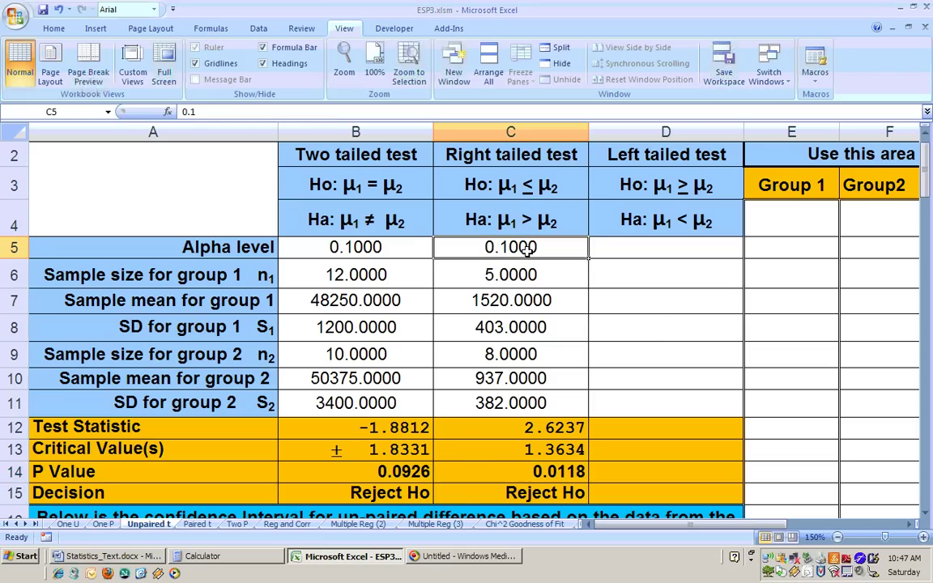
type(".05")
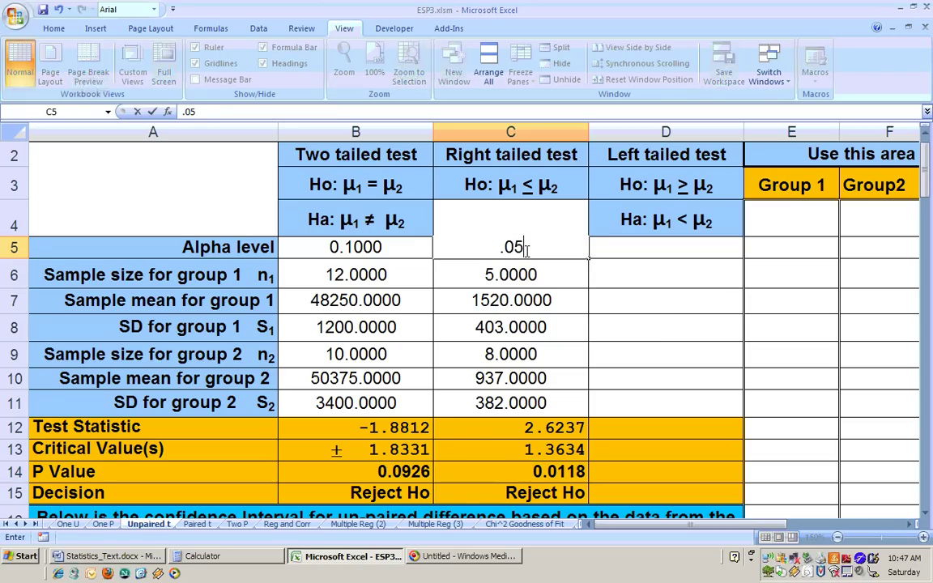
key("Return")
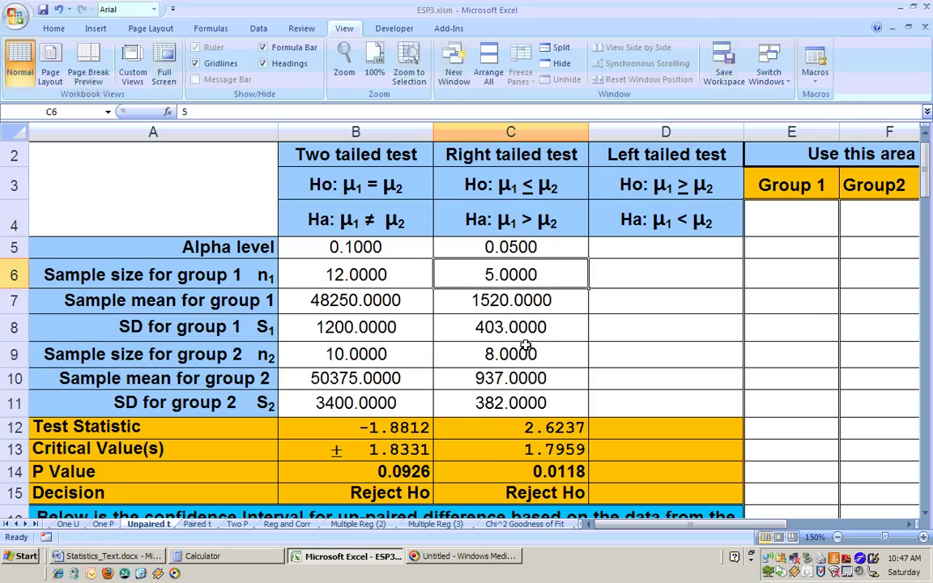
left_click(519, 247)
type(".01")
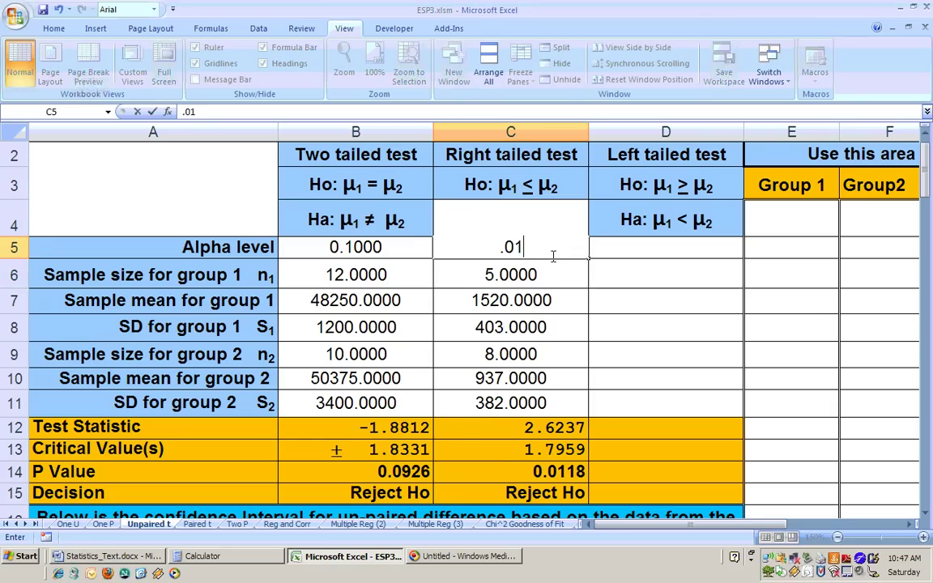
key("Return")
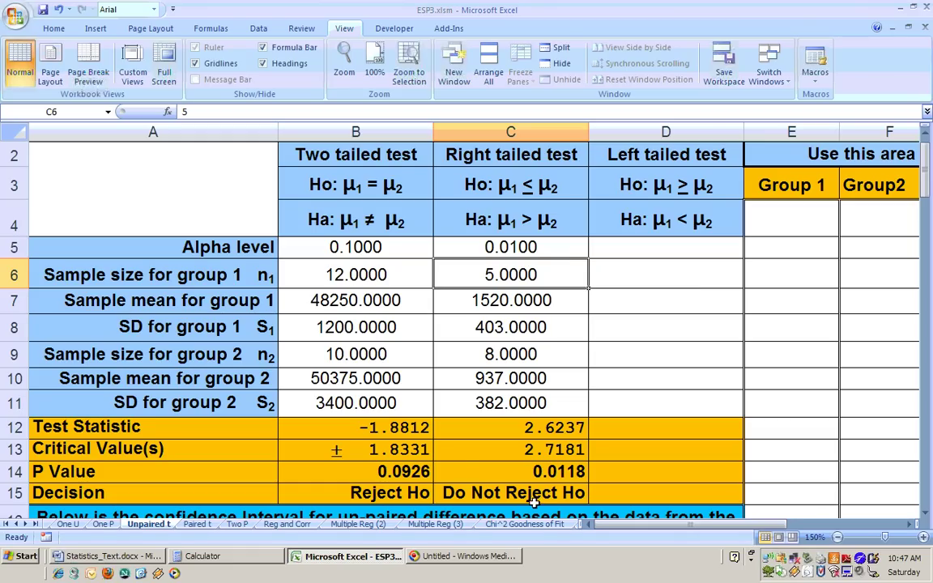
left_click(538, 248)
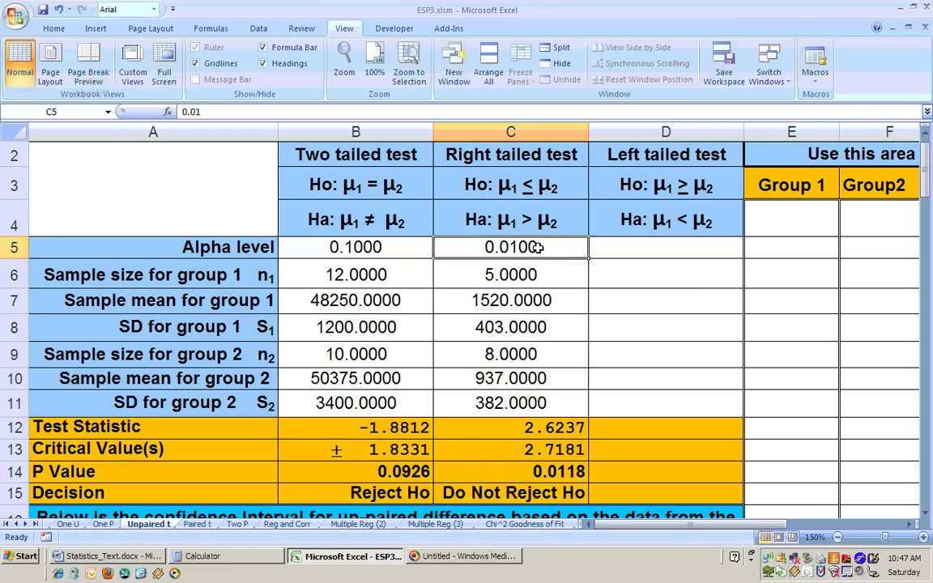
key("BackSpace")
type(".05")
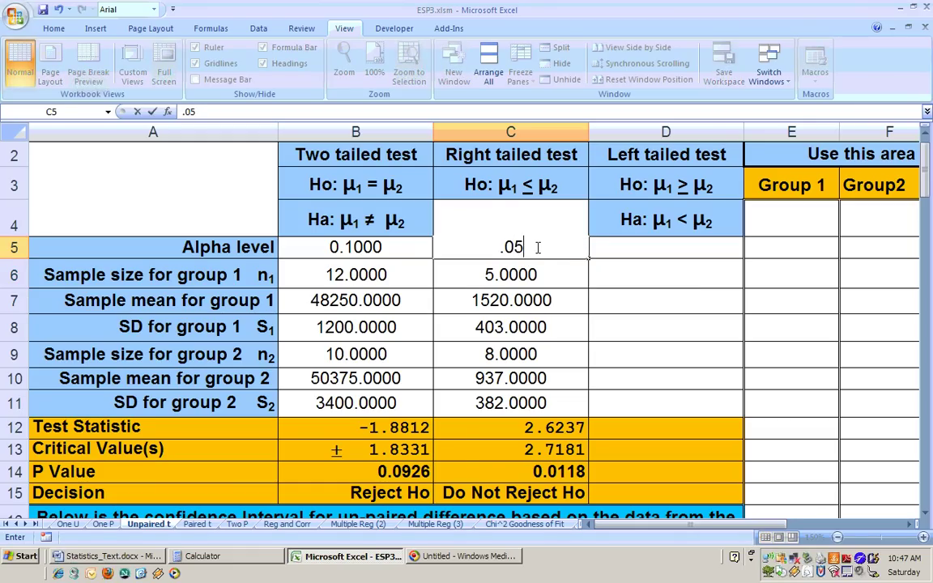
key("Return")
- Check the alpha and the truck (1520) and SUV (937) sample means, then switch to Word
left_click(538, 248)
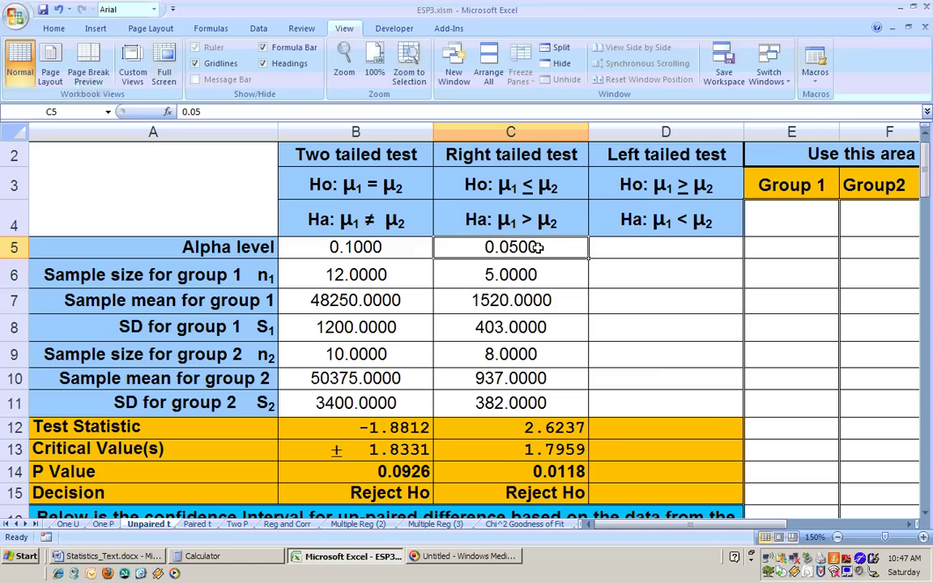
left_click(521, 302)
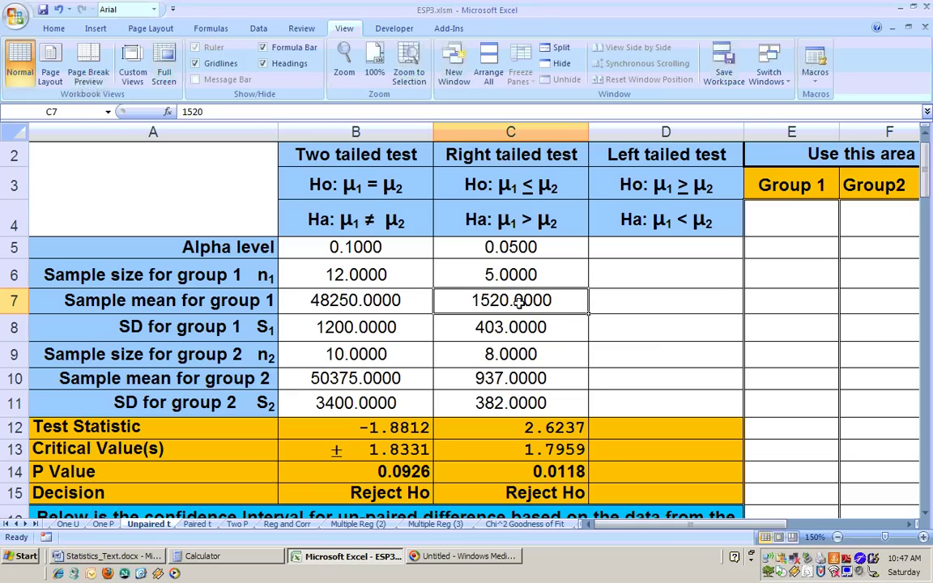
left_click(507, 380)
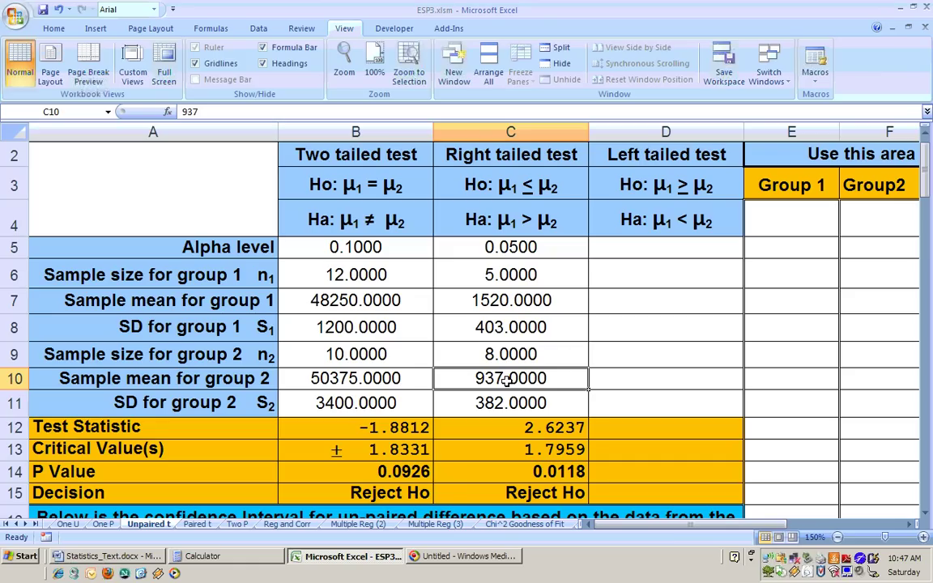
left_click(138, 557)
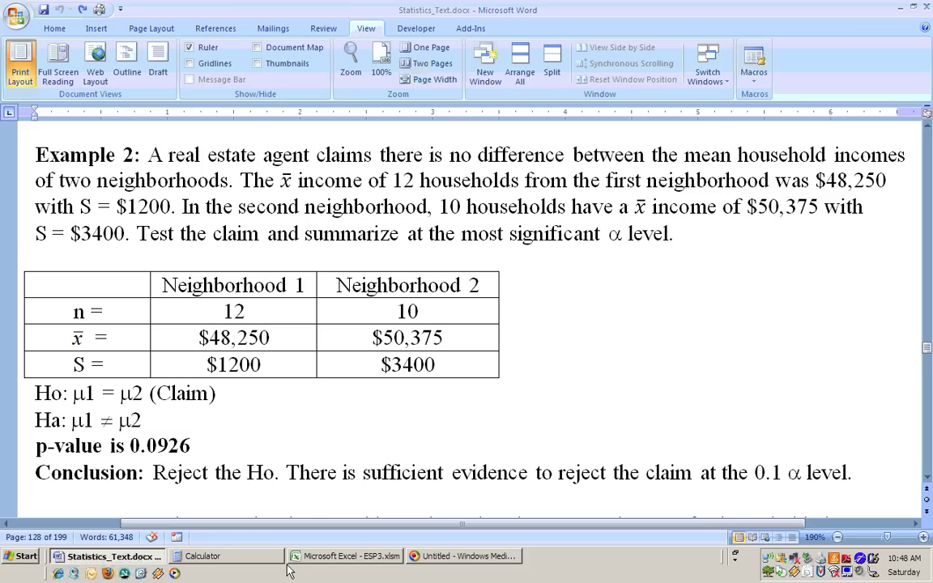
- Return to the ESP3 workbook's Unpaired t sheet showing the neighborhood income results
left_click(332, 561)
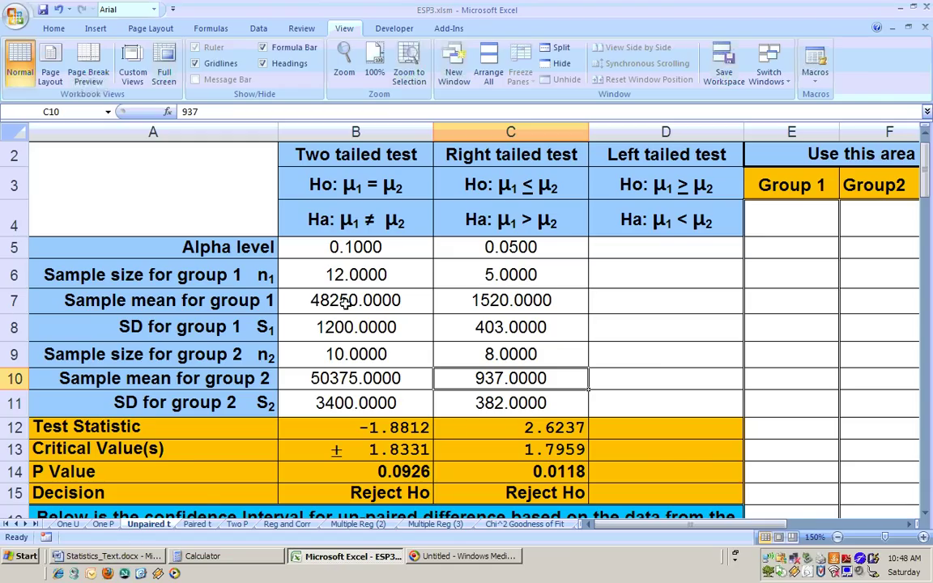
left_click(363, 472)
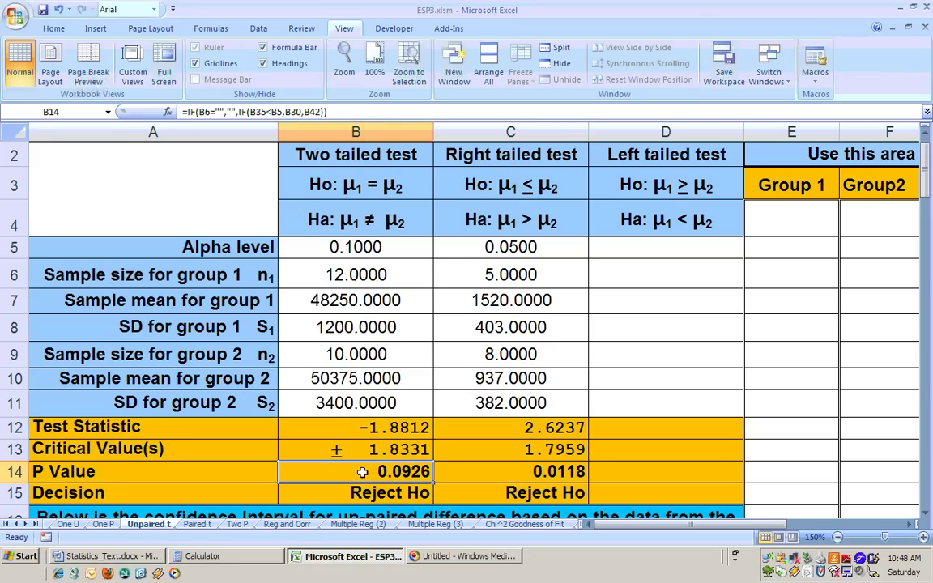
left_click(382, 248)
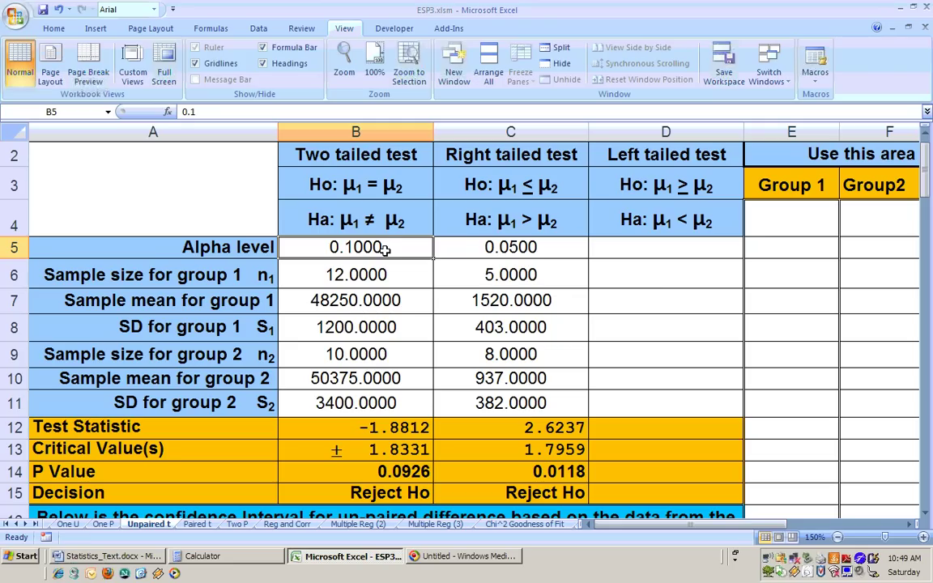
type(".05")
key("Return")
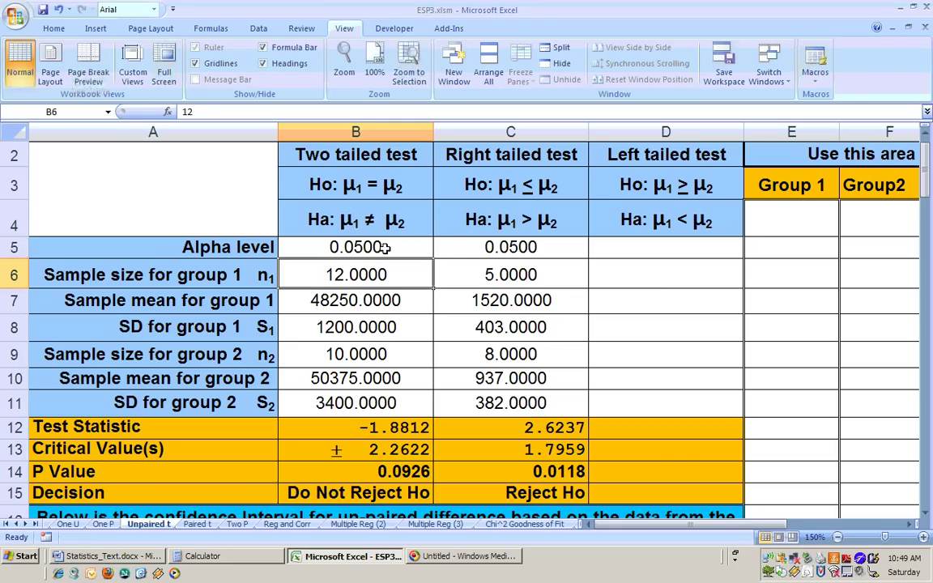
left_click(401, 472)
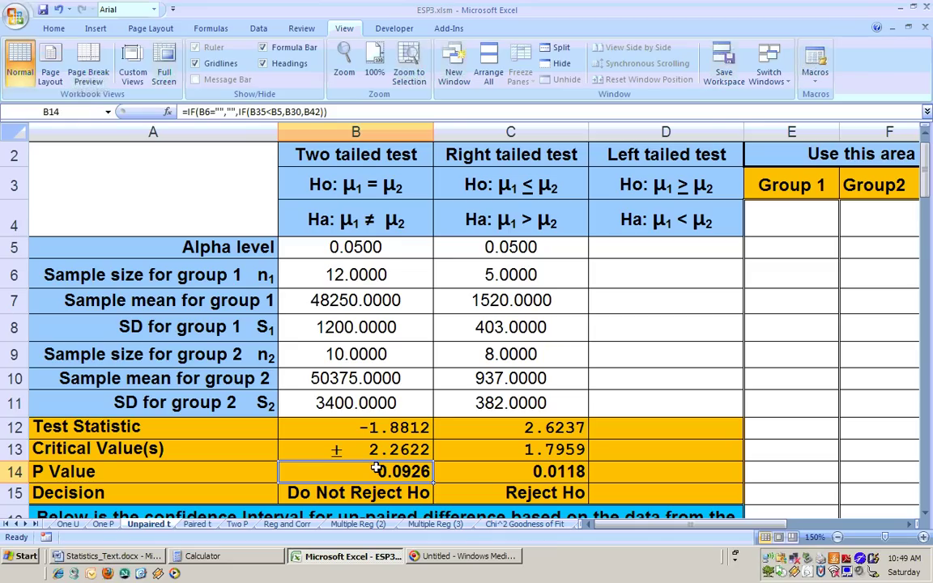
left_click(385, 248)
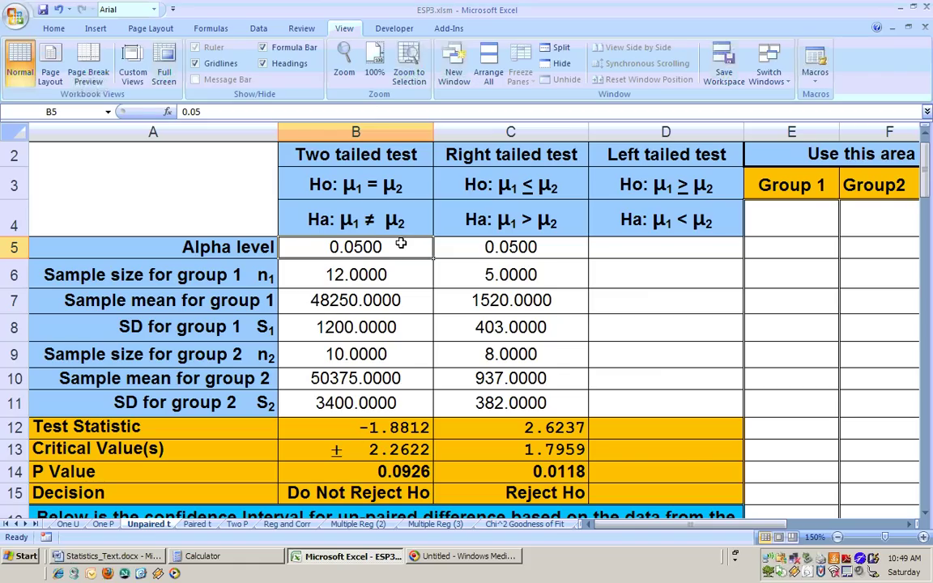
type(".1")
key("Return")
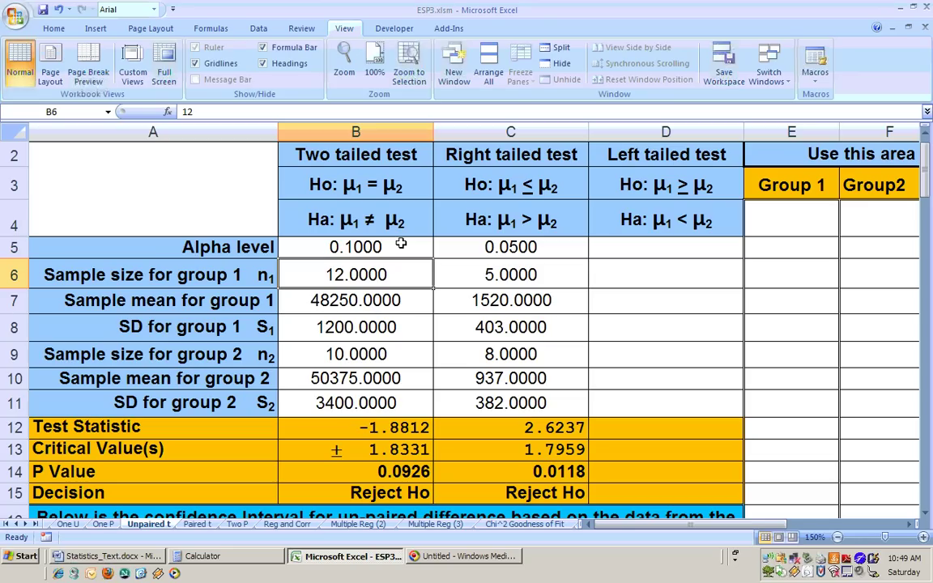
left_click(396, 245)
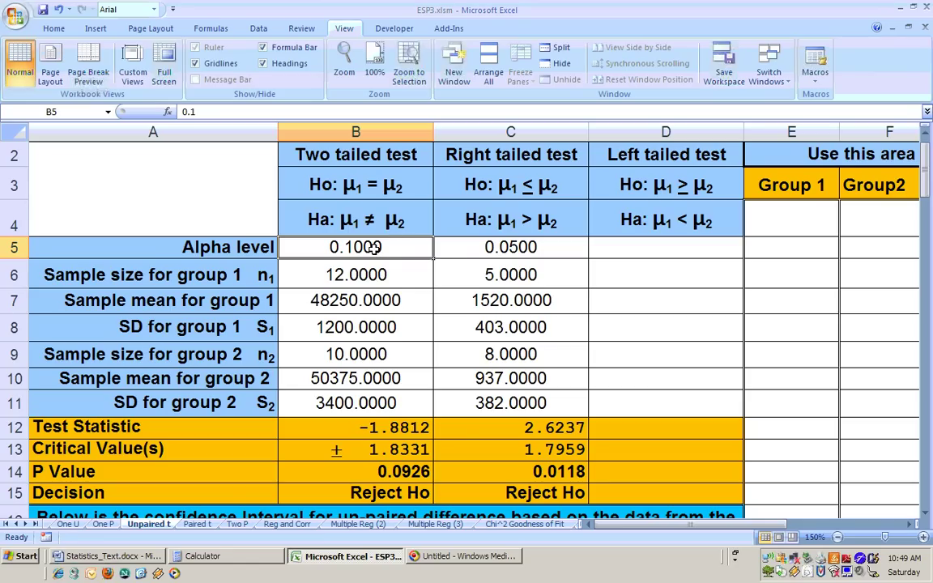
left_click(352, 300)
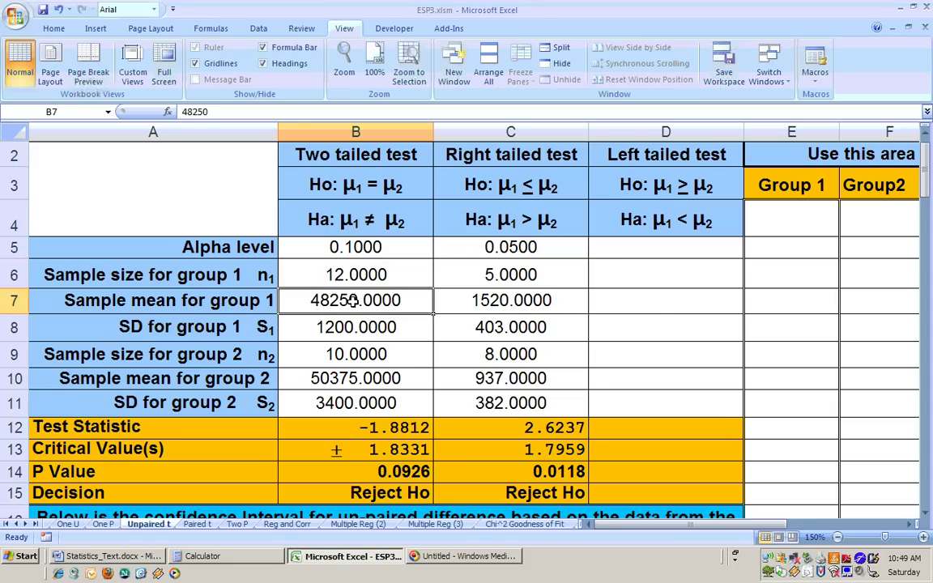
left_click(335, 381)
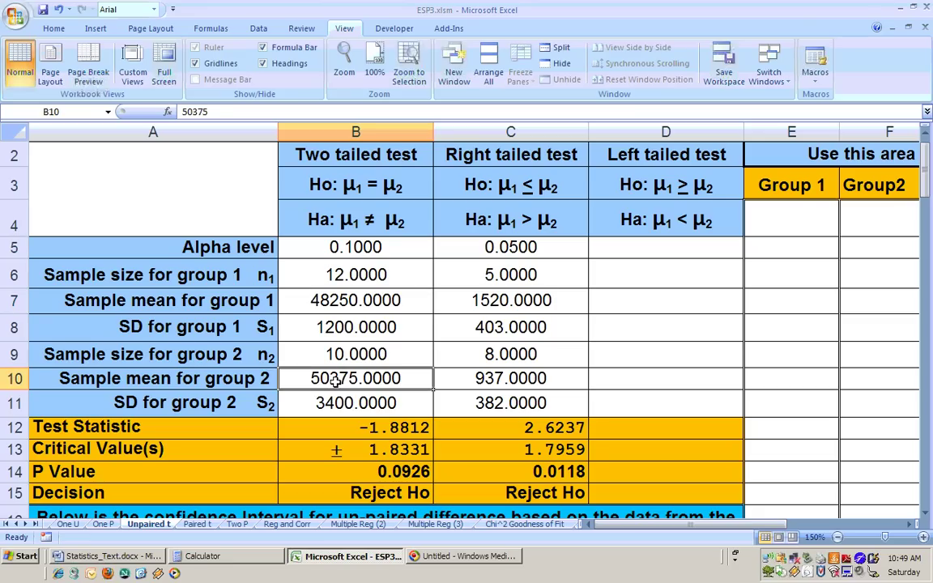
left_click(354, 301)
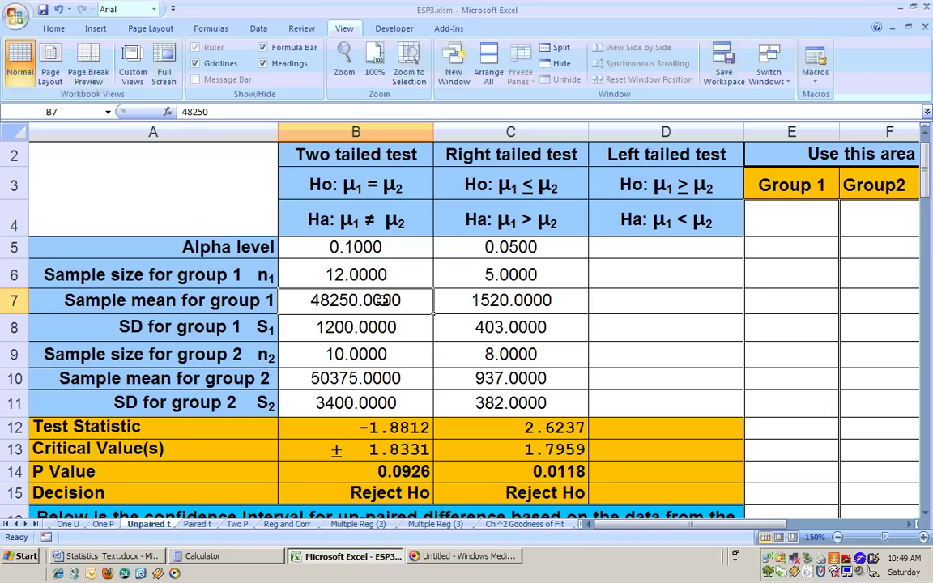
left_click(336, 383)
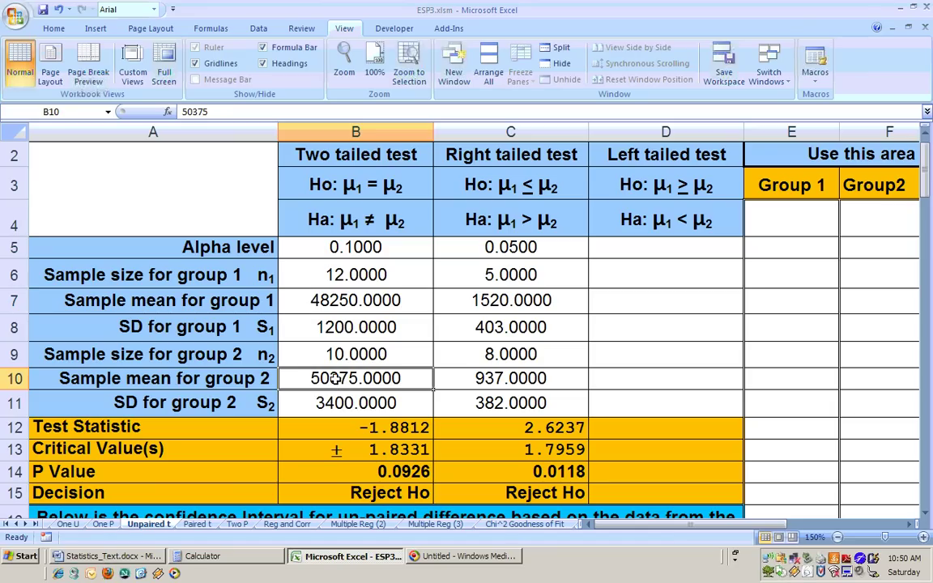
left_click(342, 495)
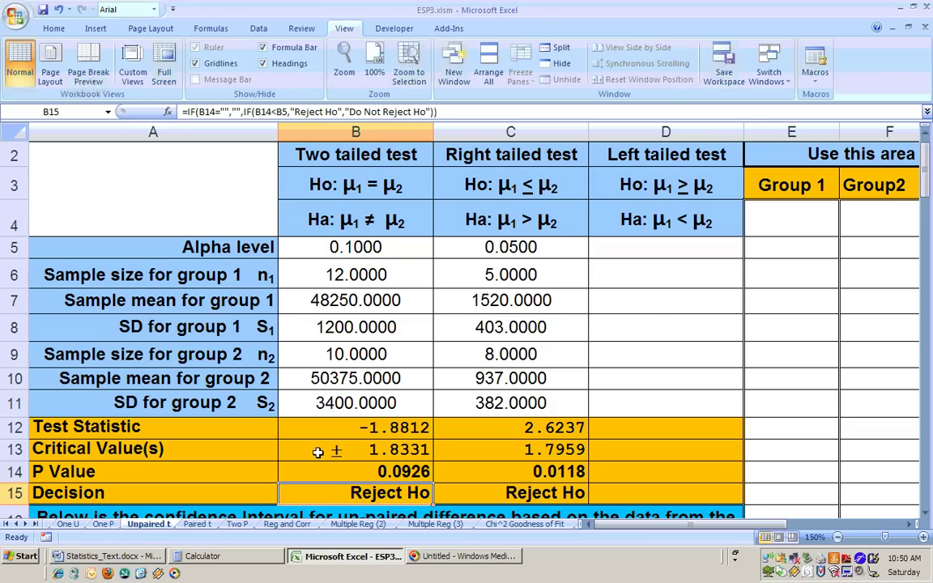
left_click(341, 299)
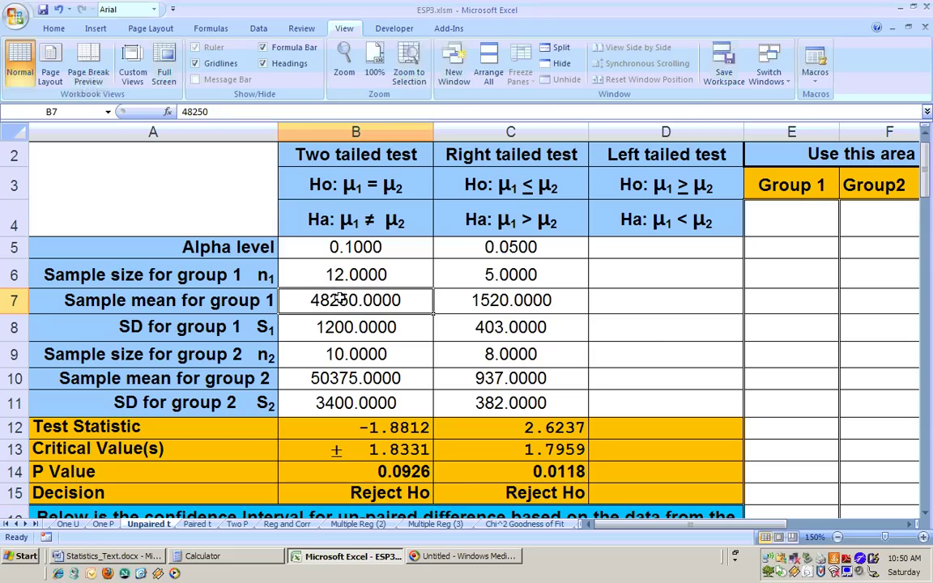
left_click(326, 379)
left_click(340, 297)
left_click(317, 377)
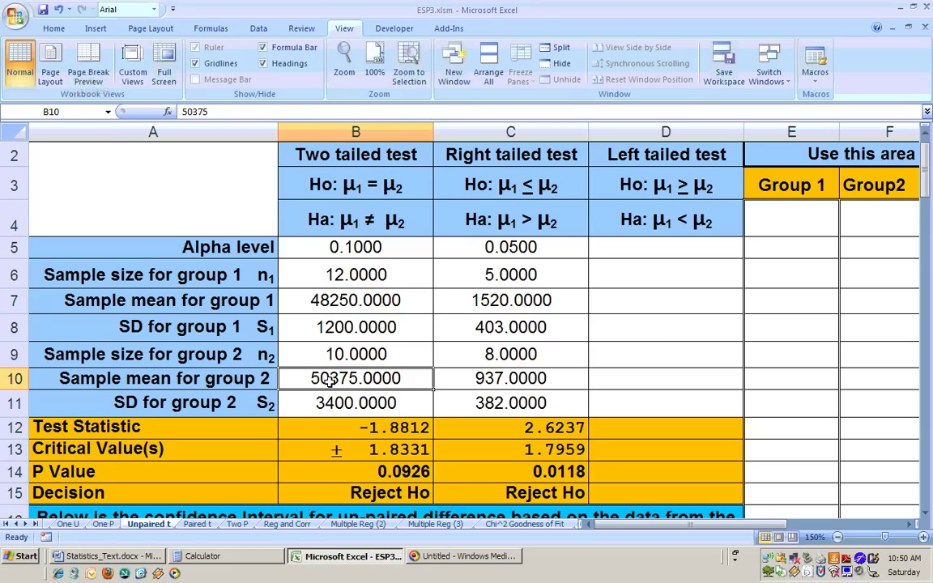
left_click(379, 496)
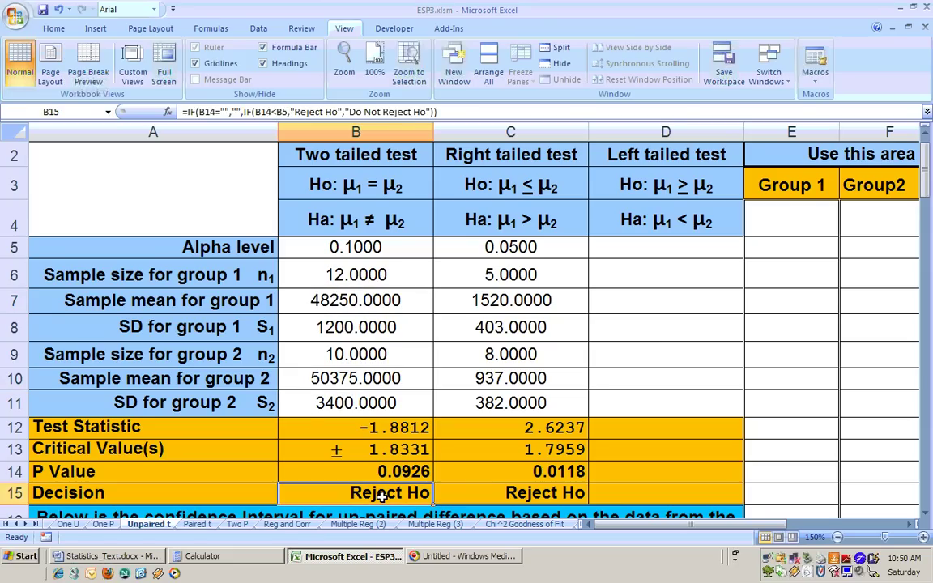
left_click(327, 426)
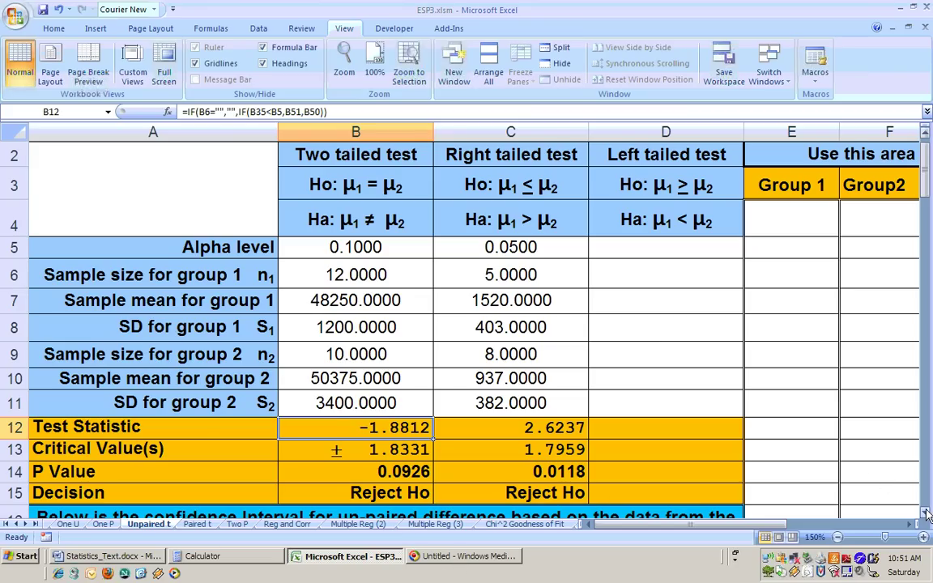
- Scroll down to row 19 to show the confidence interval -4195.687 ≤ (μ1 – μ2) ≤ -54.313
scroll(834, 463, "down", 3)
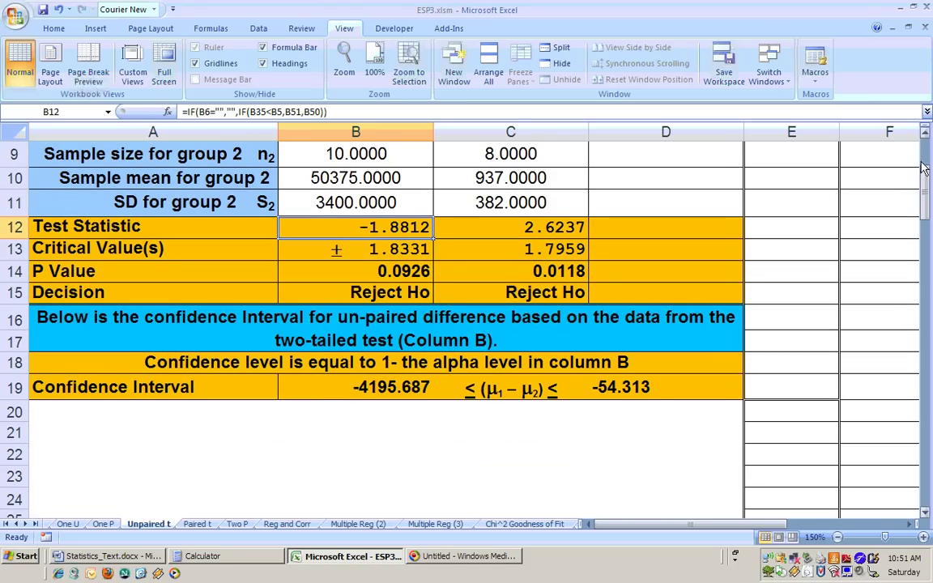
scroll(835, 125, "up", 2)
left_click(925, 136)
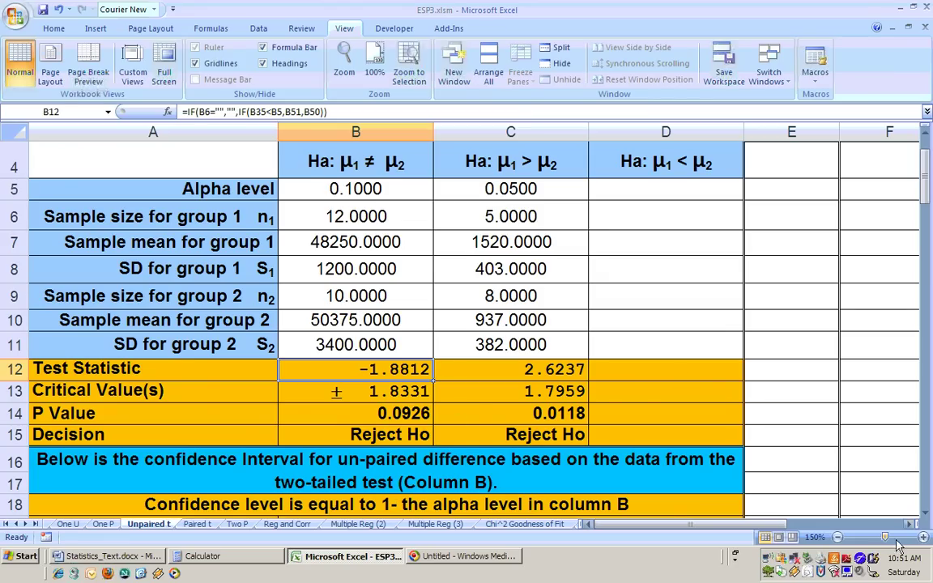
left_click(925, 513)
left_click(926, 515)
left_click(925, 516)
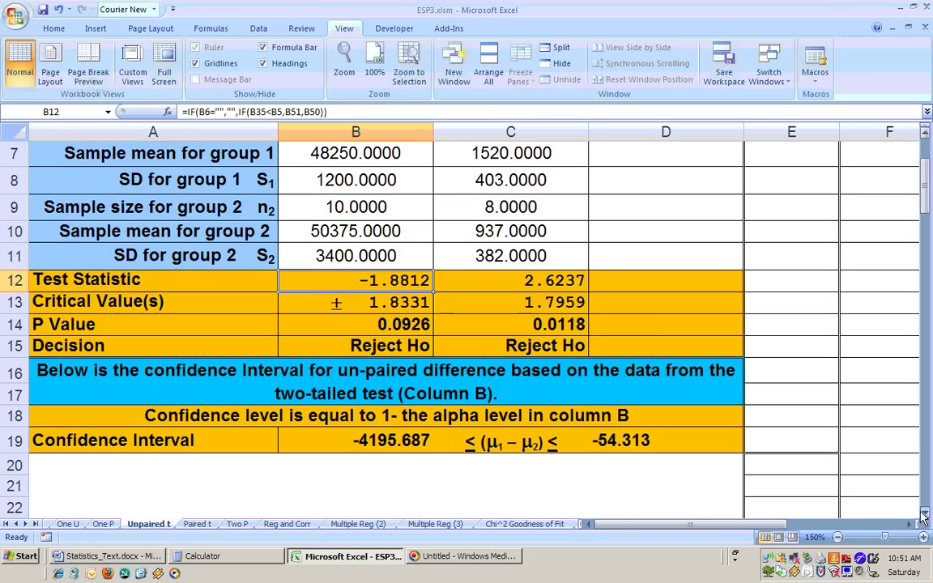